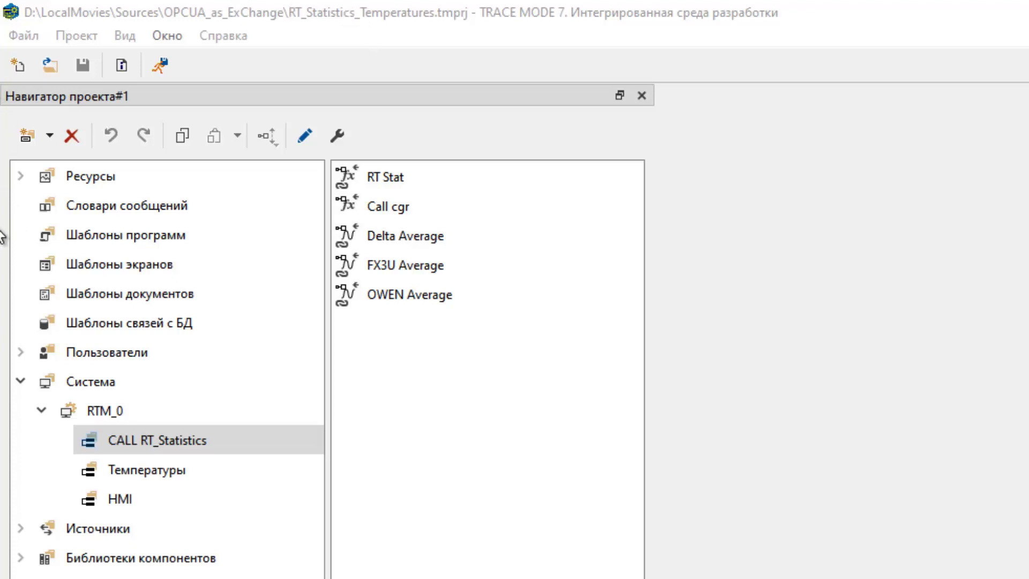
Step: Open the RTM_0 node for editing and enable its additional function OPC-сервер
click(176, 415)
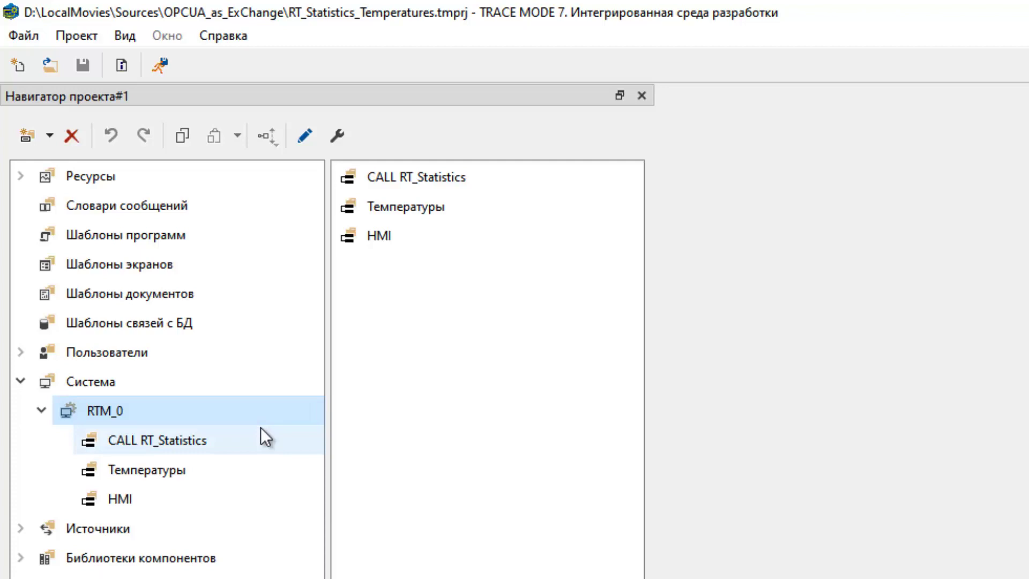
right_click(186, 413)
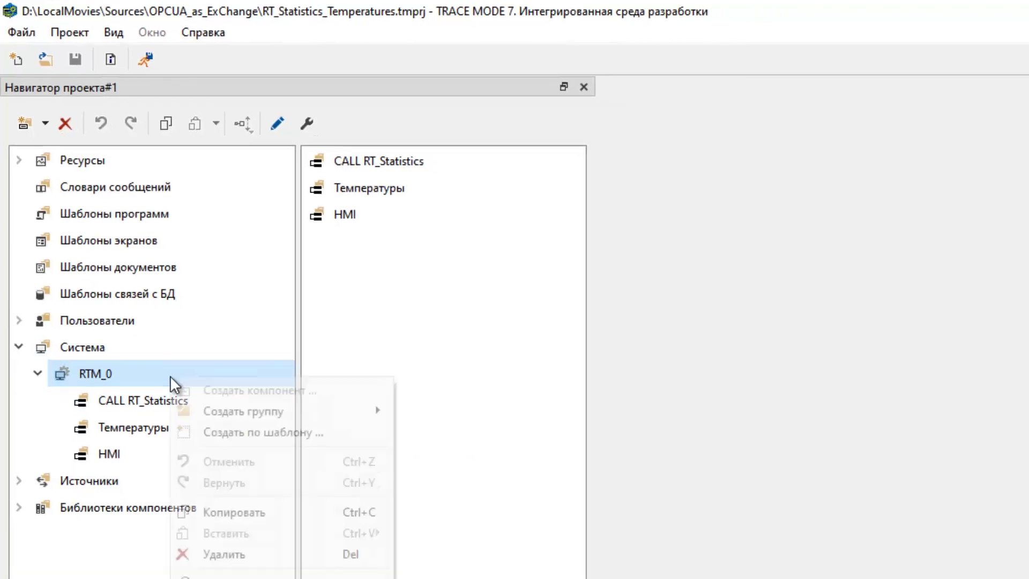
click(205, 461)
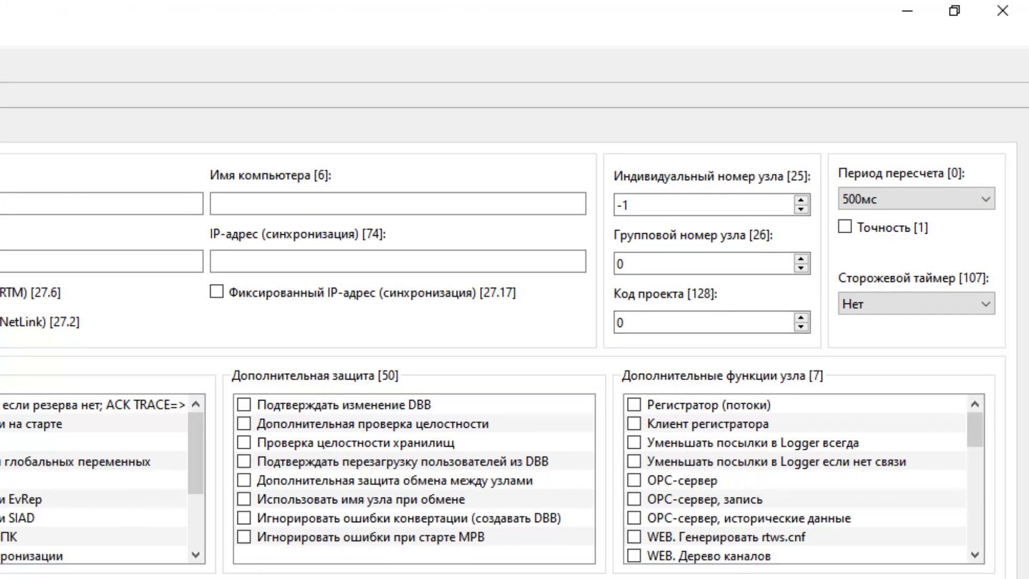
click(635, 480)
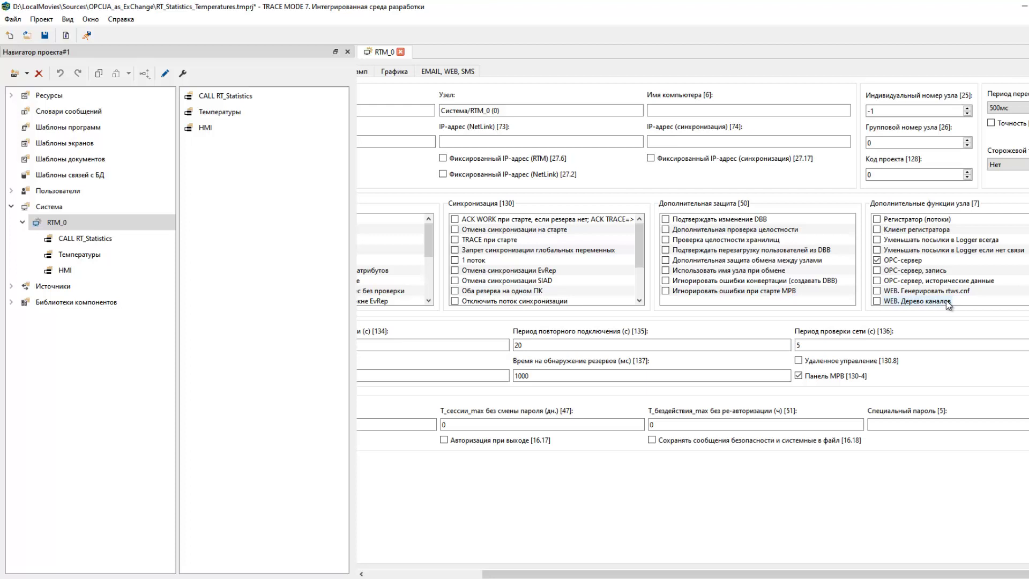
Step: Open the Delta Average channel in CALL RT_Statistics and set its Публиковать attribute to OPC
click(131, 240)
double_click(218, 128)
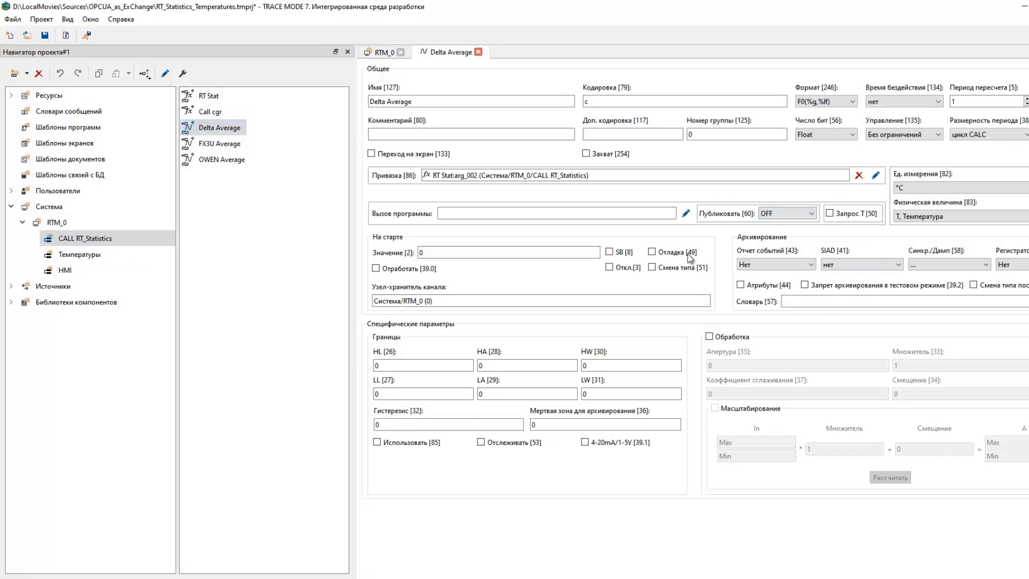
click(816, 214)
click(794, 245)
Step: Open the FX3U Average channel and set its Публиковать attribute to OPC
click(227, 143)
double_click(229, 146)
click(806, 214)
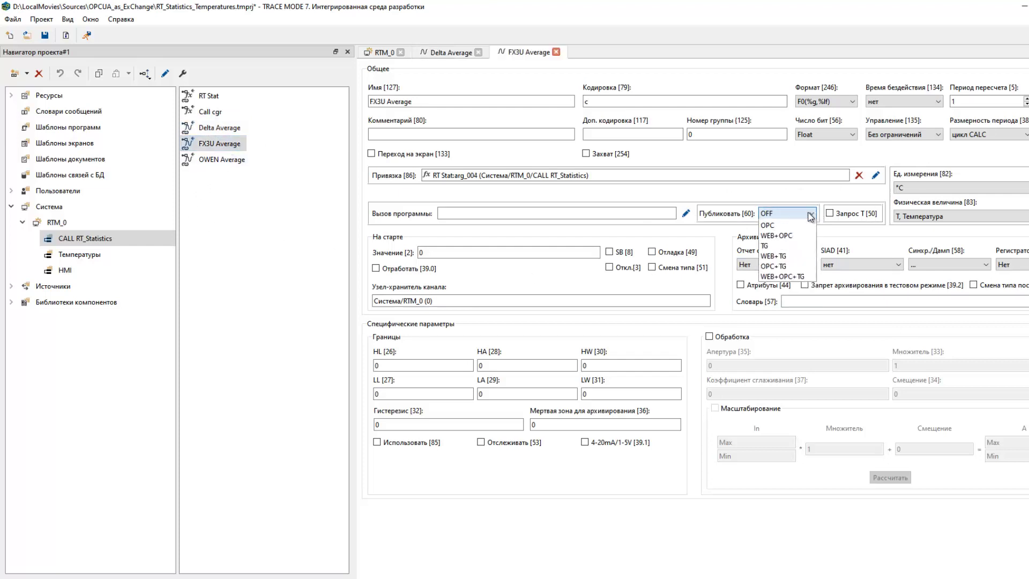
click(785, 246)
Step: Open the OWEN Average channel and set its Публиковать attribute to OPC
double_click(215, 161)
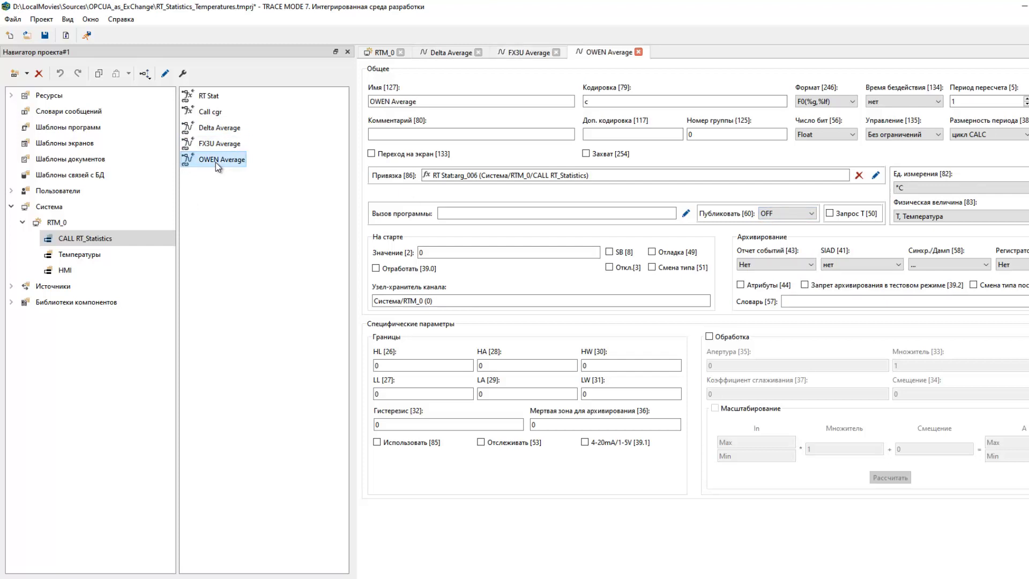
click(807, 213)
click(785, 244)
Step: Open the T (Delta DVP) channel in the Температуры group and set its Публиковать attribute to OPC
click(79, 254)
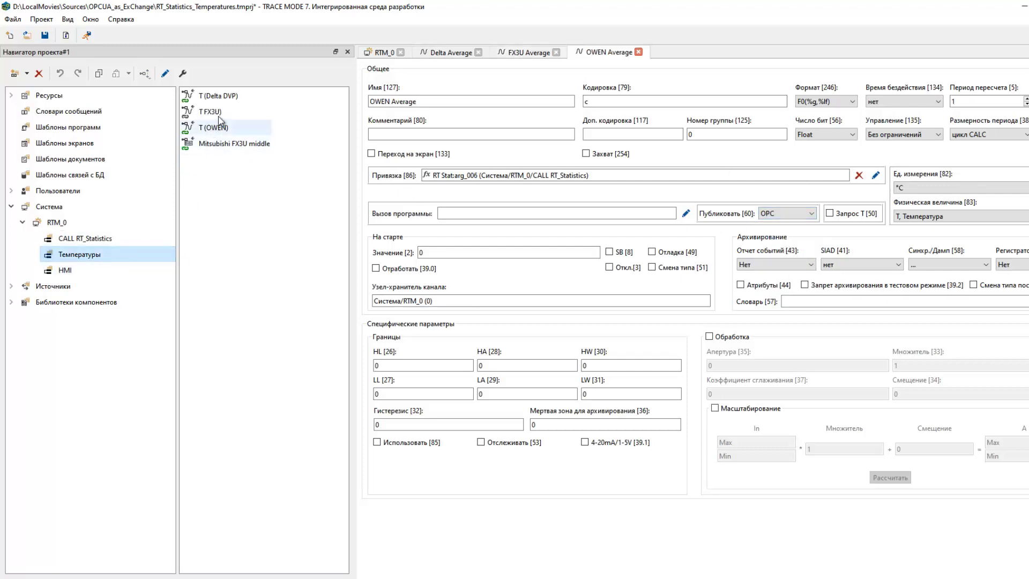
click(221, 98)
double_click(222, 98)
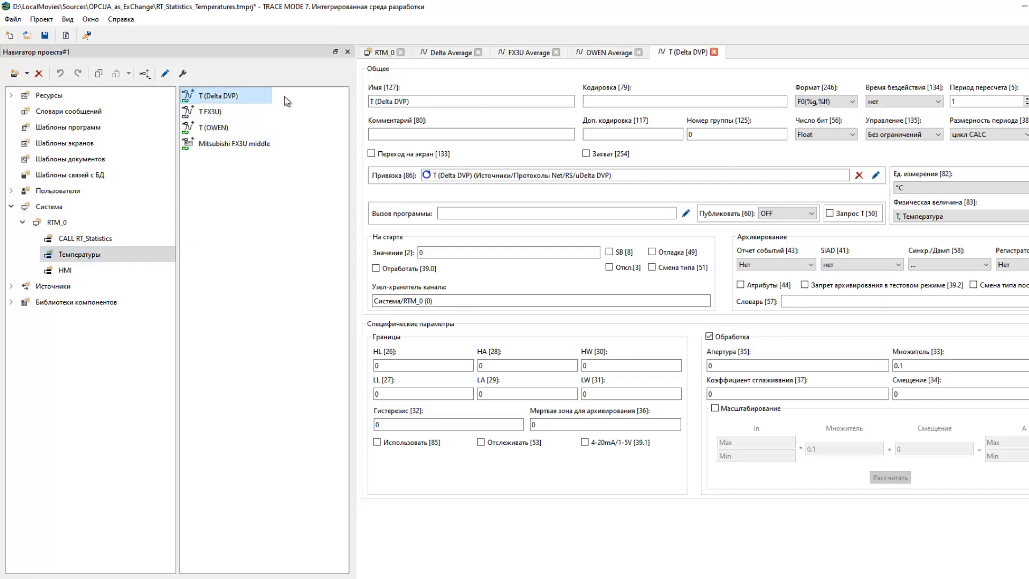
click(811, 214)
click(772, 245)
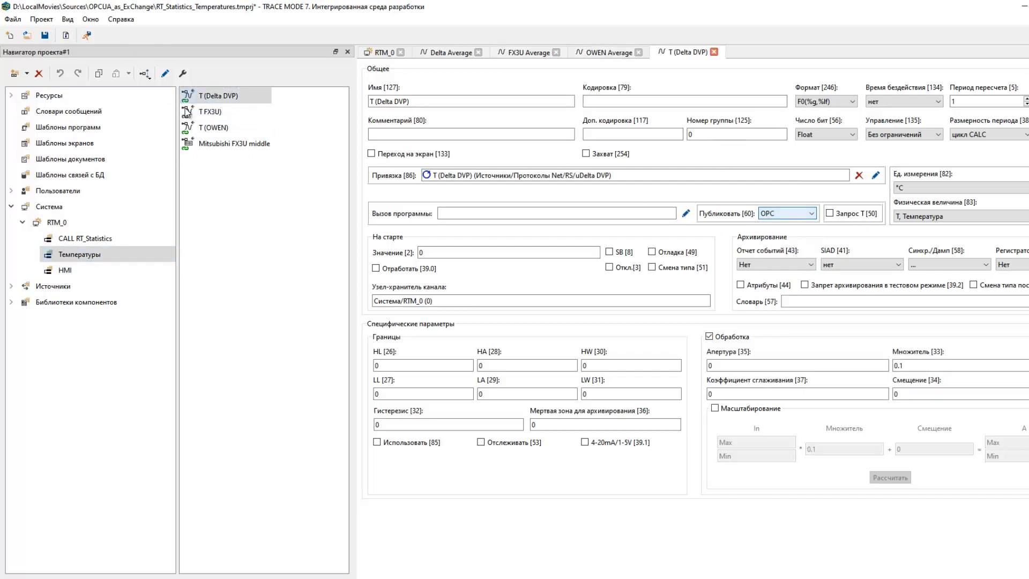
Step: Open the T FX3U) channel and set its Публиковать attribute to OPC
click(210, 114)
double_click(211, 114)
click(806, 214)
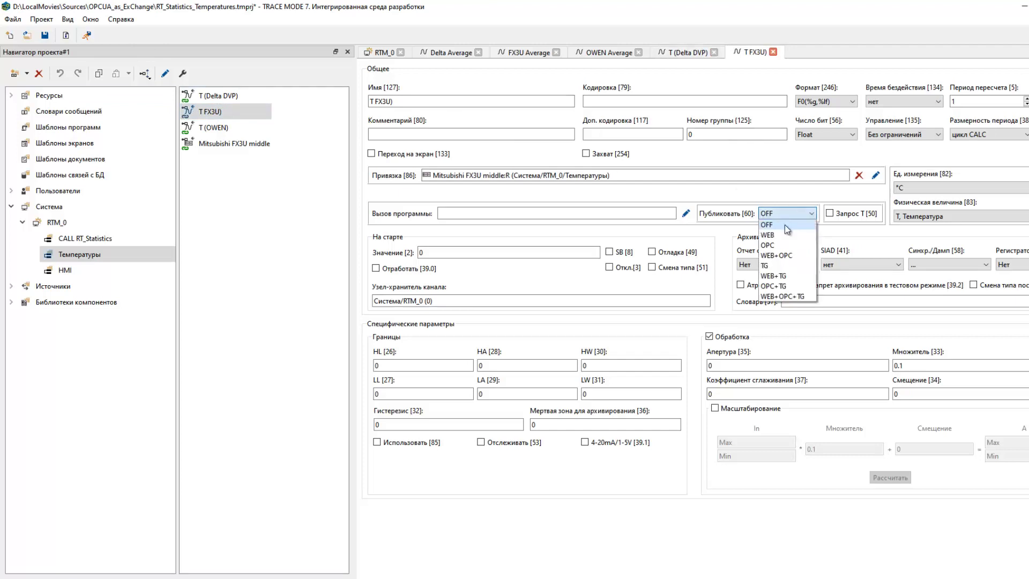
click(772, 245)
Step: Open the T (OWEN) channel and set its Публиковать attribute to OPC
click(213, 128)
double_click(213, 127)
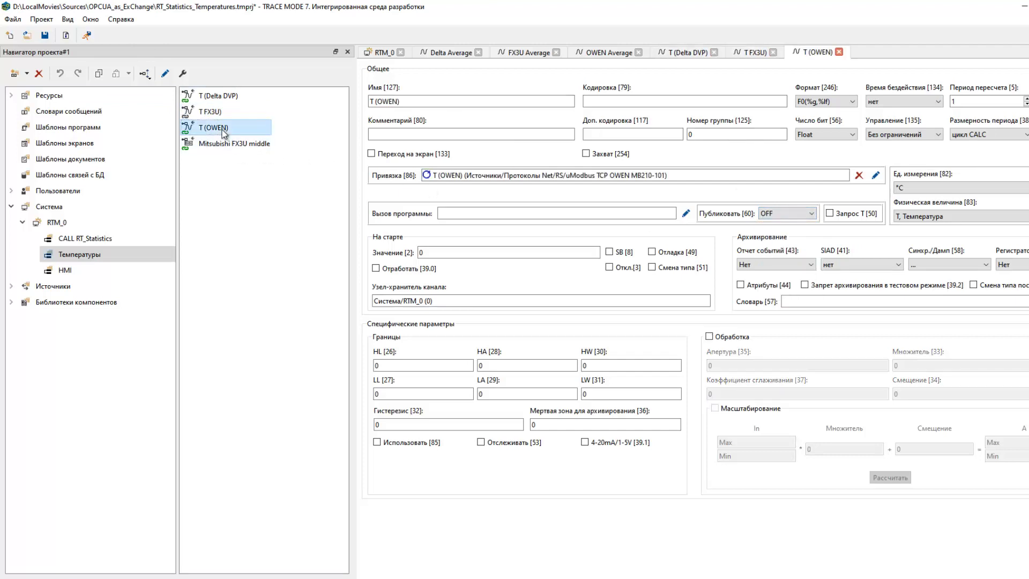
click(807, 213)
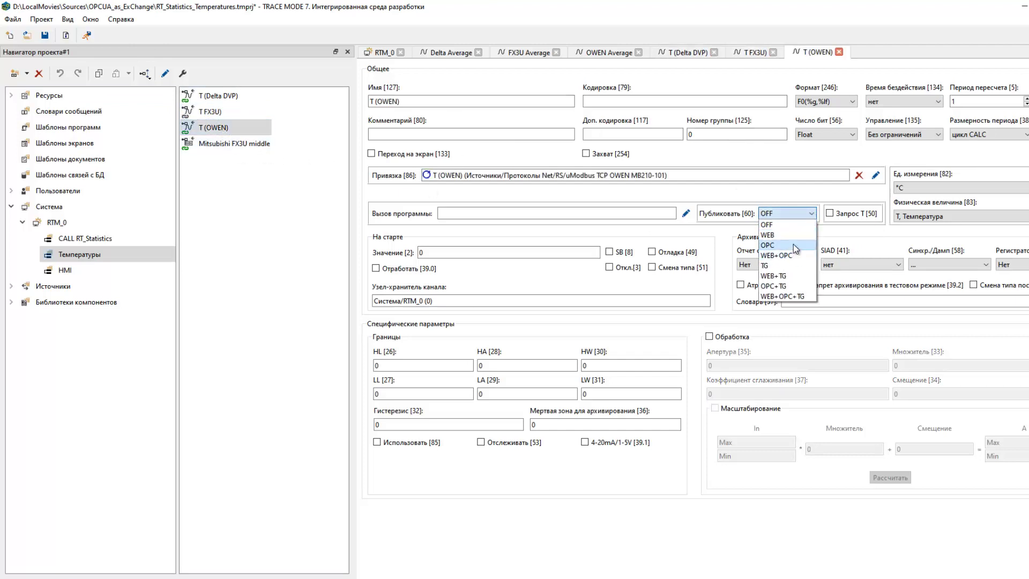
click(793, 243)
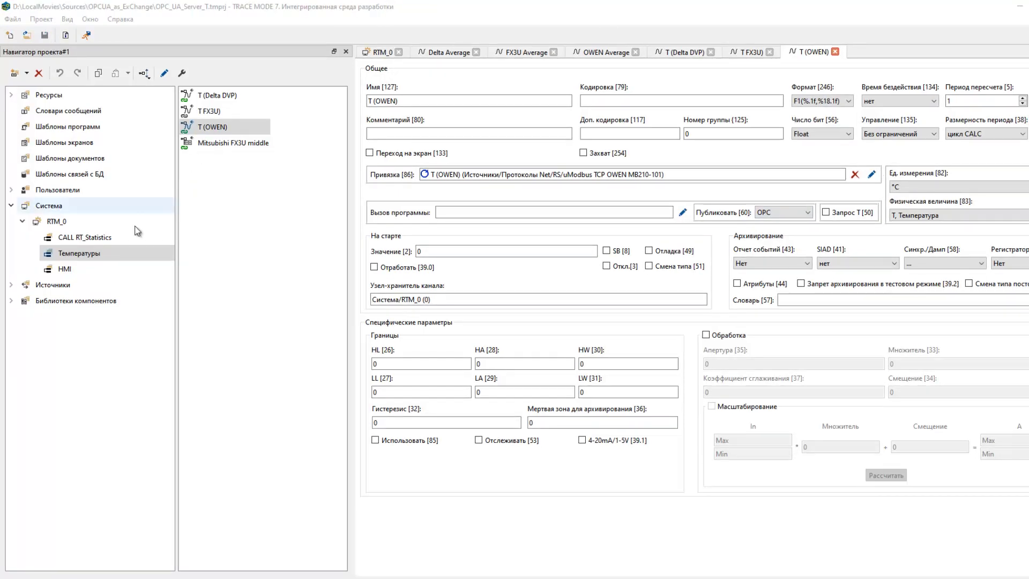
Step: Open the Температуры group as an editable channel table and choose OPC as the PB value of T (Delta DVP)
right_click(128, 252)
click(192, 434)
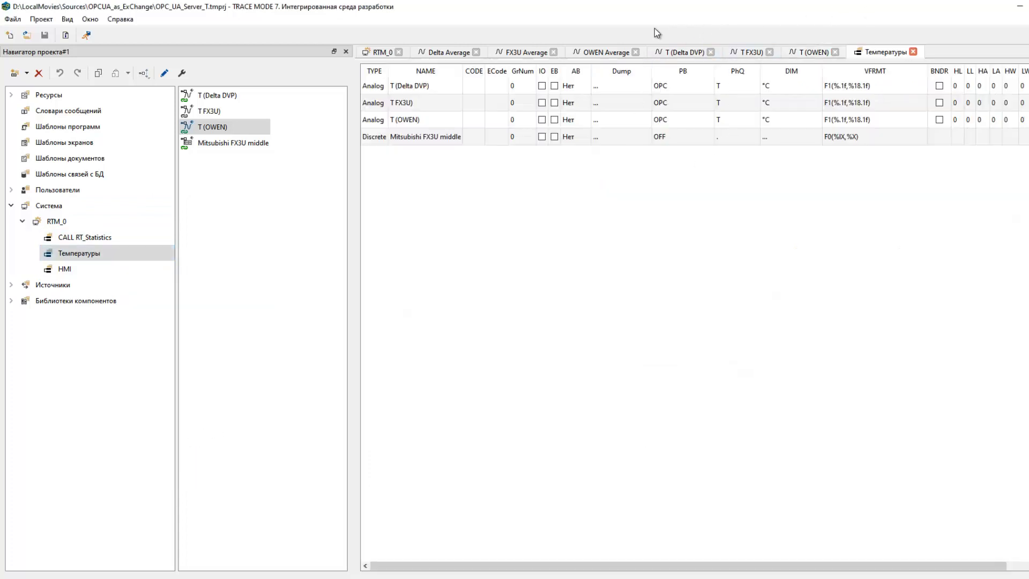
click(688, 87)
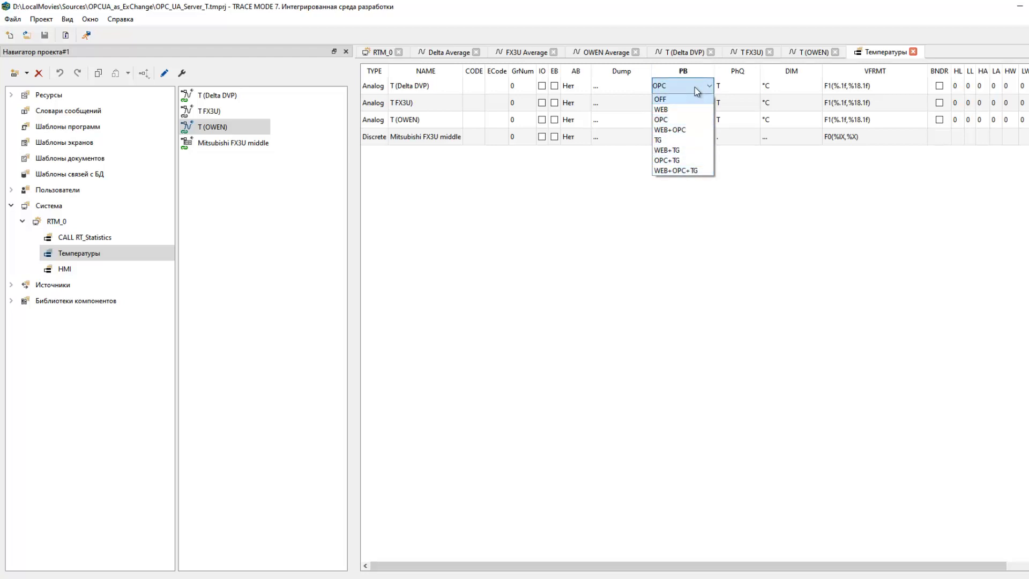
click(670, 120)
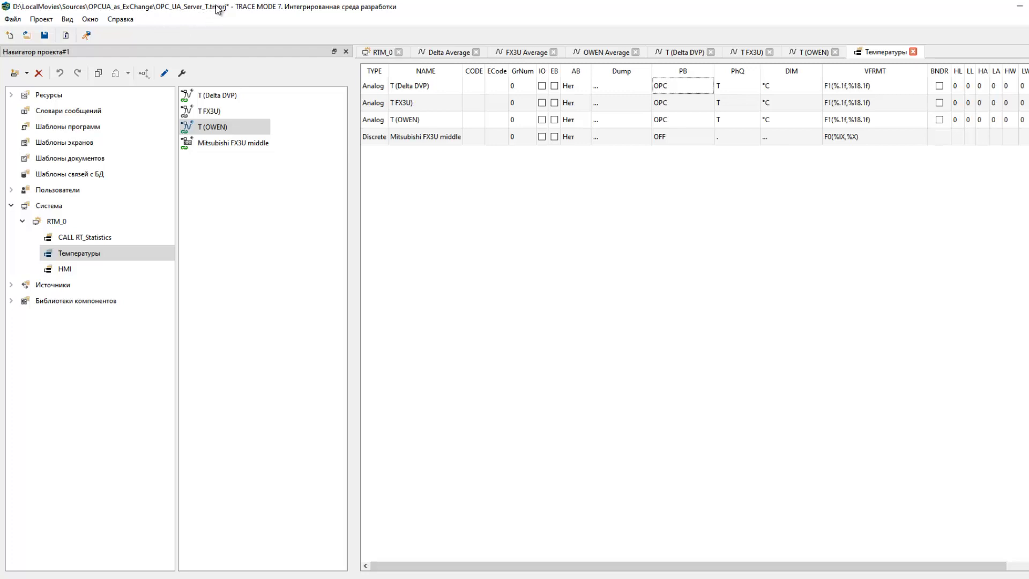
Step: Save the project and export it for the real-time monitor, closing the report
click(45, 38)
click(87, 36)
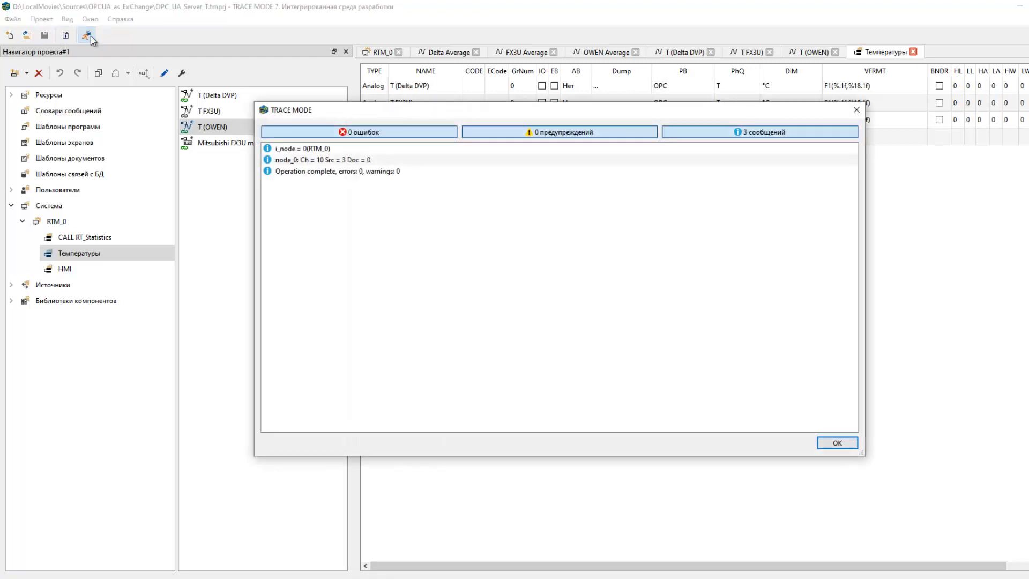
click(832, 445)
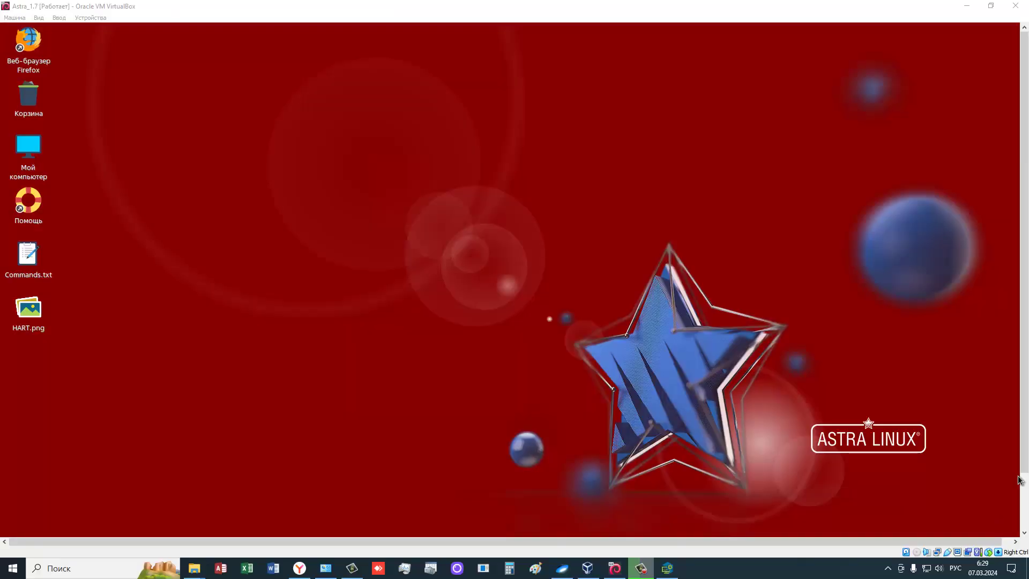
Step: Show the Astra Linux virtual machine full screen and launch IDE.RTM from Trace Mode 7
click(634, 267)
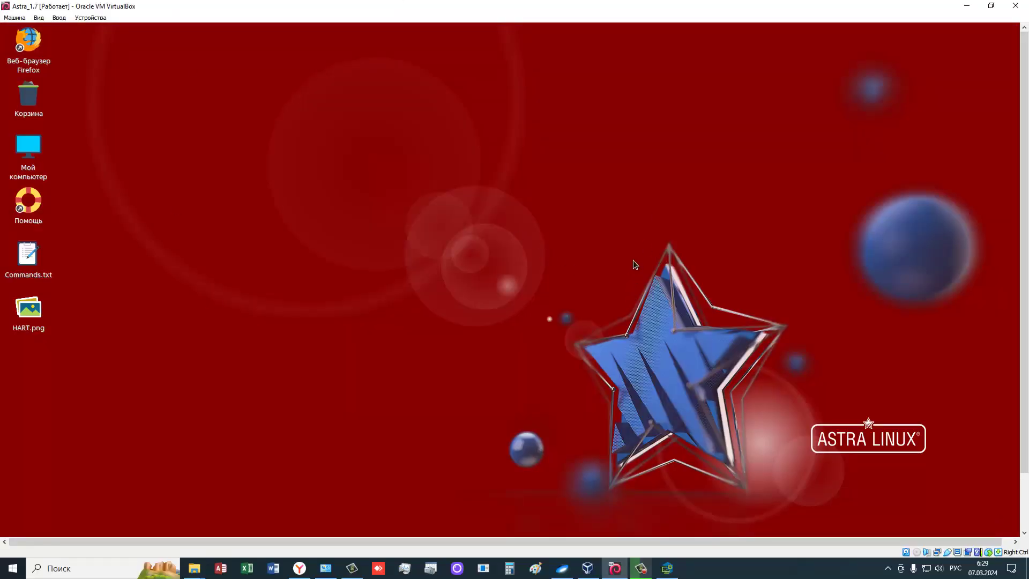
key(Control_R+f)
key(Return)
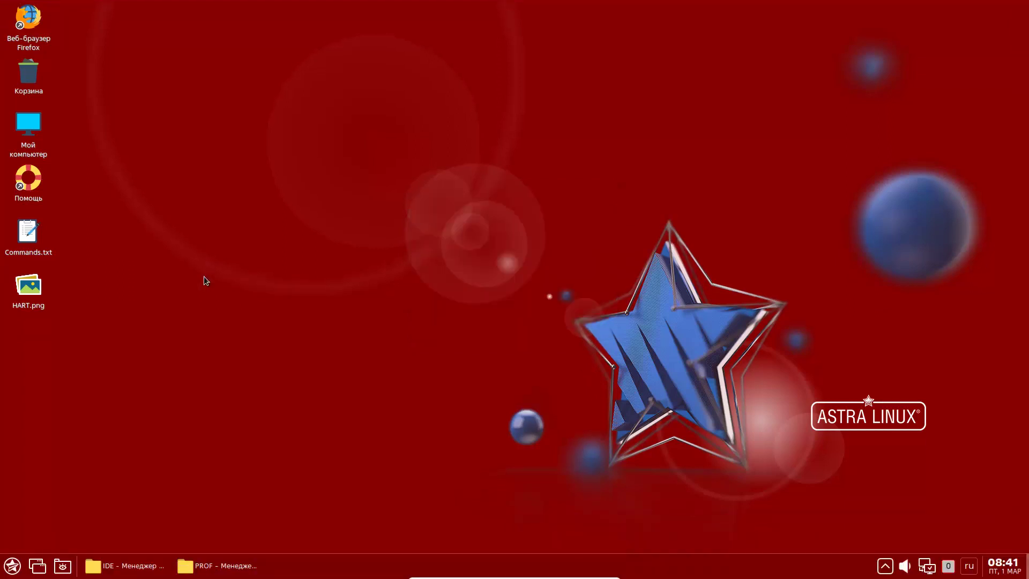
click(17, 573)
mouse_move(114, 443)
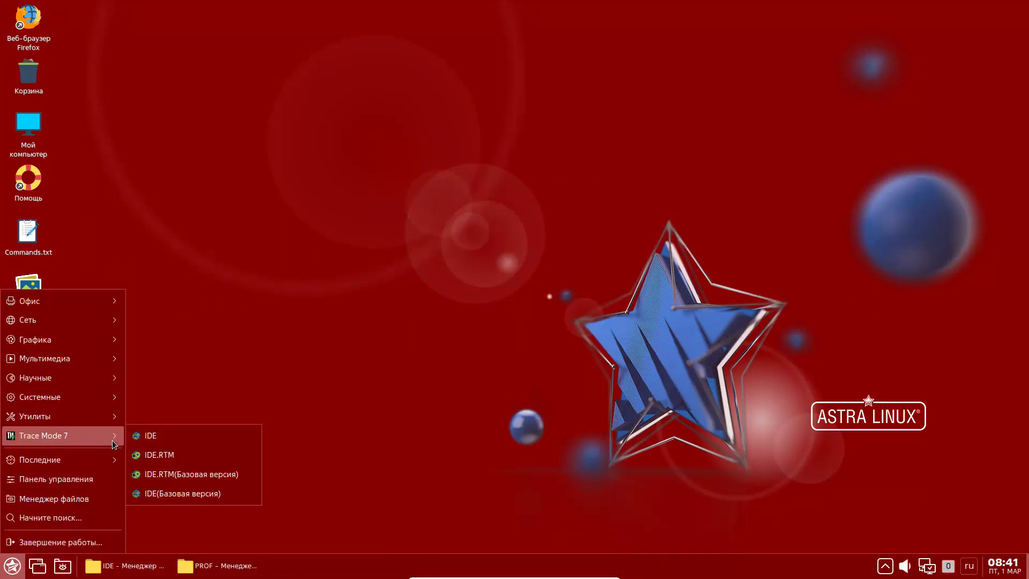
click(182, 456)
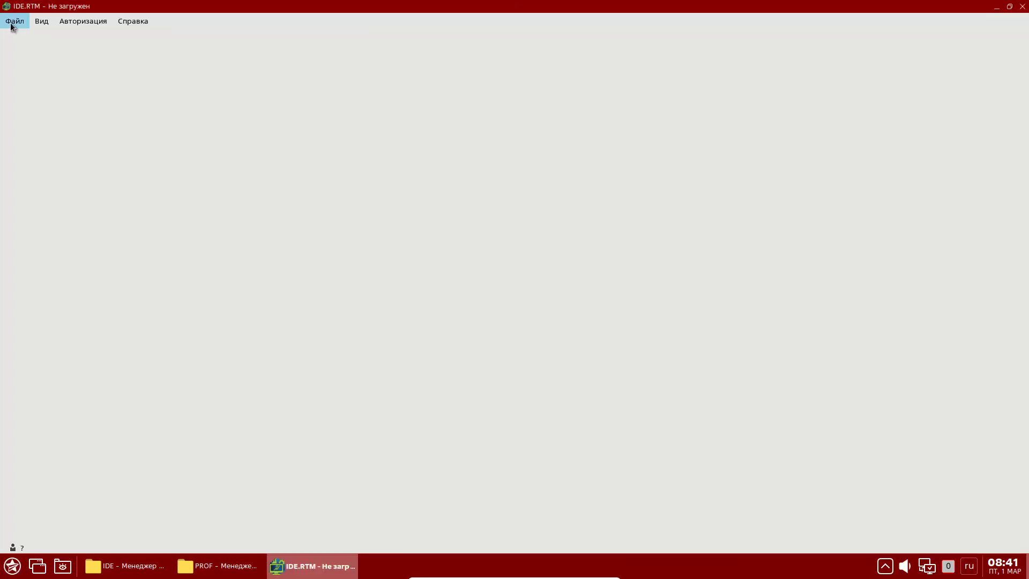
Step: Open the node file node_0.dbb from the OPC_UA_Server_T project's RTM_0 folder
click(11, 21)
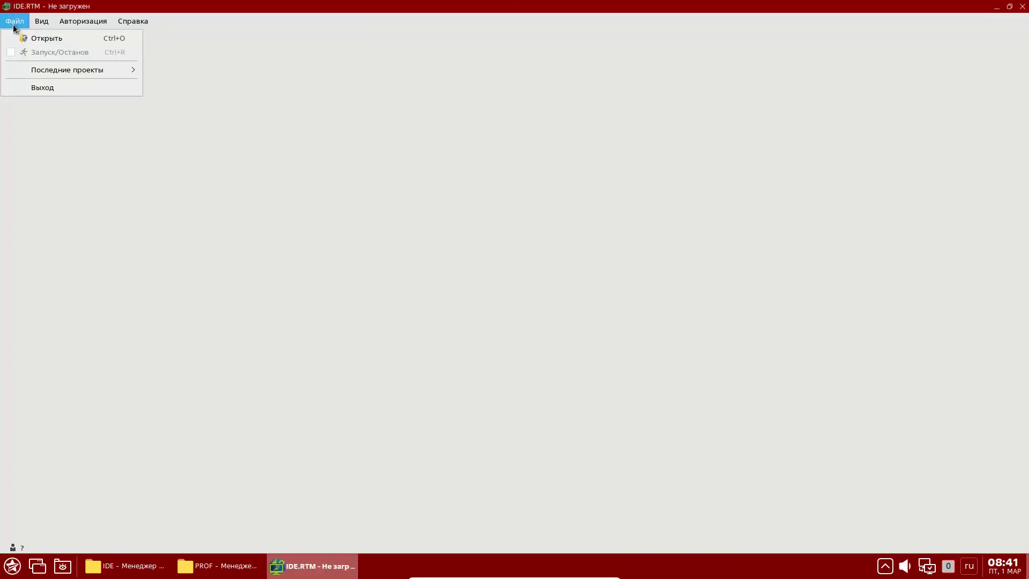
click(38, 38)
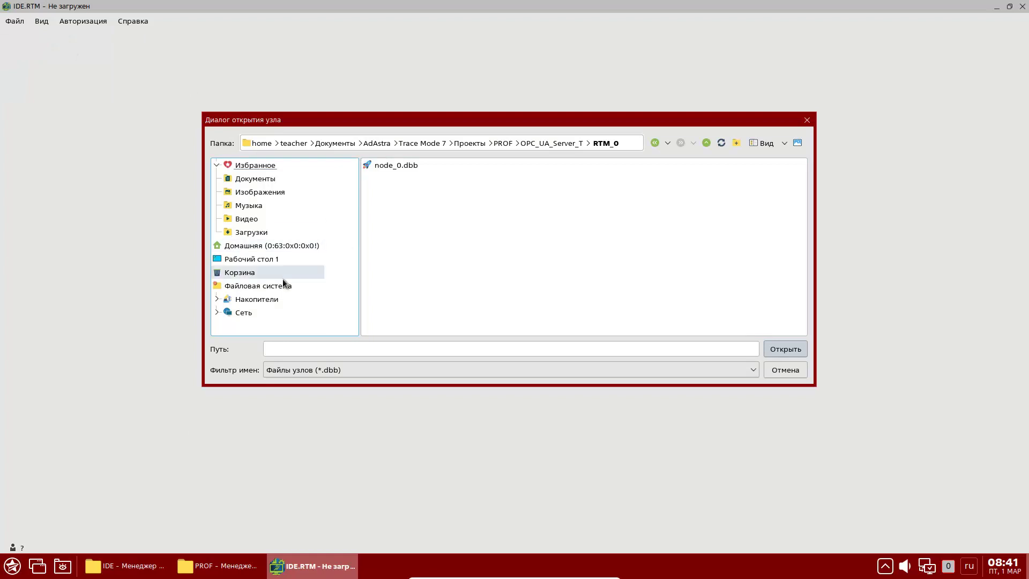
click(399, 166)
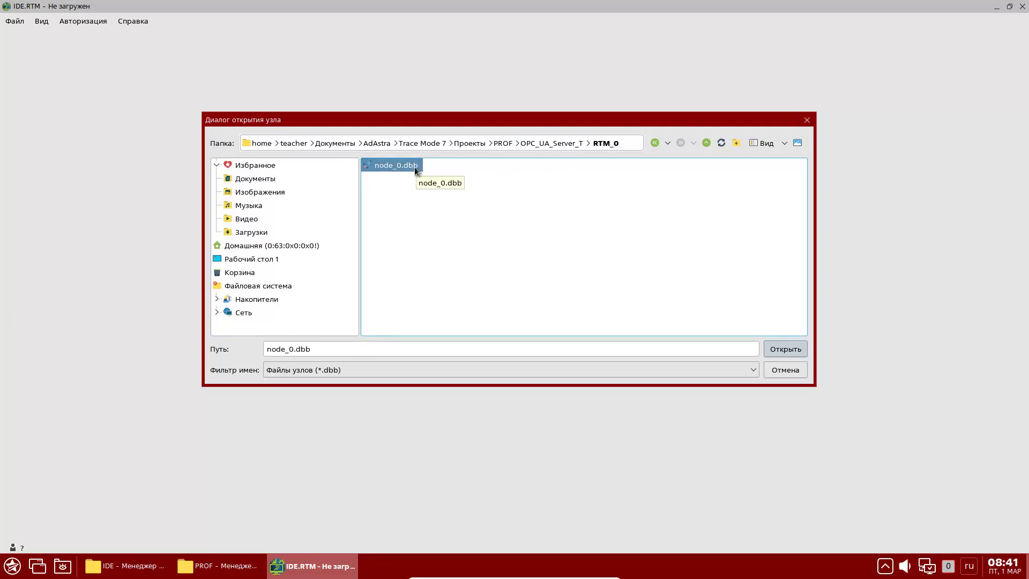
click(793, 350)
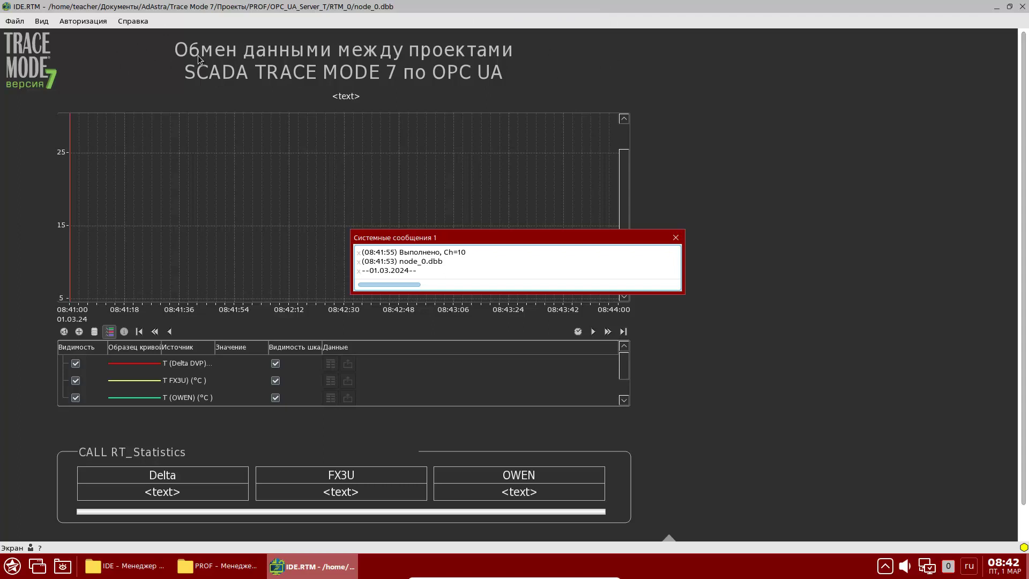
Step: Start real-time execution of the loaded node and place the trend cursor on the temperature curves
click(19, 24)
click(30, 53)
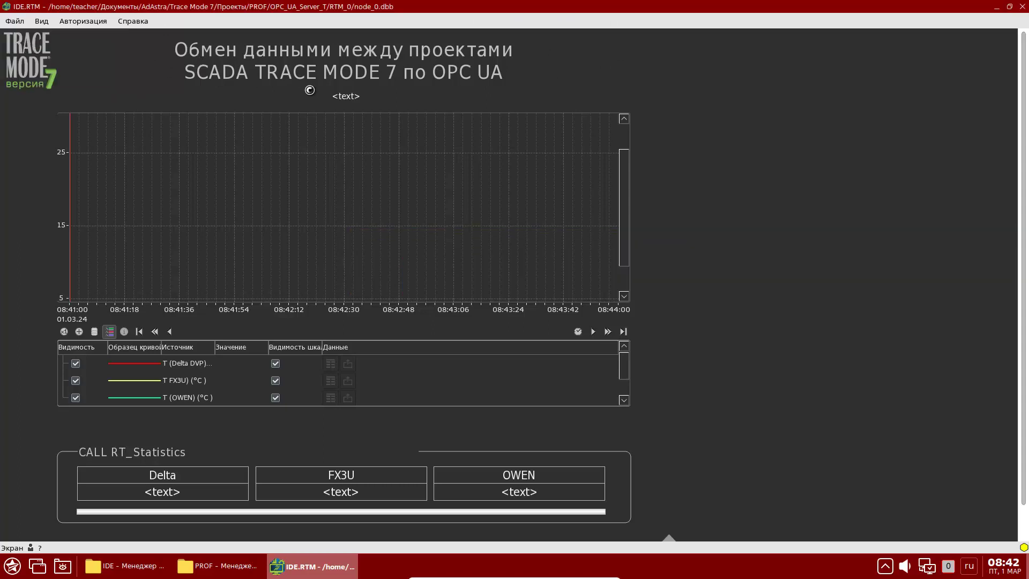
click(303, 175)
Step: Examine RTM_0's state and IP address in the widened Узлы window, and close the window
click(42, 22)
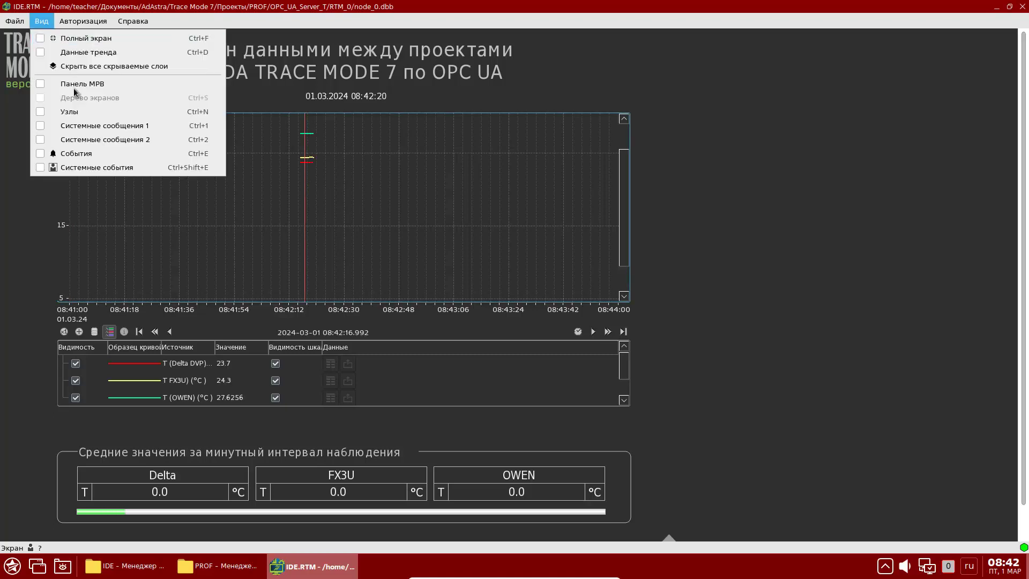
click(75, 111)
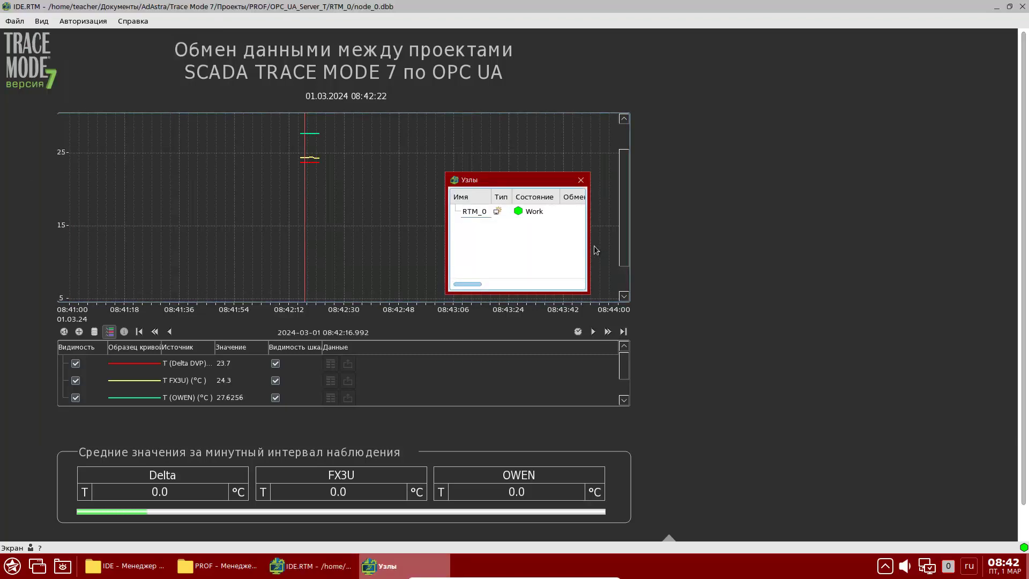
drag(589, 245, 789, 245)
click(608, 214)
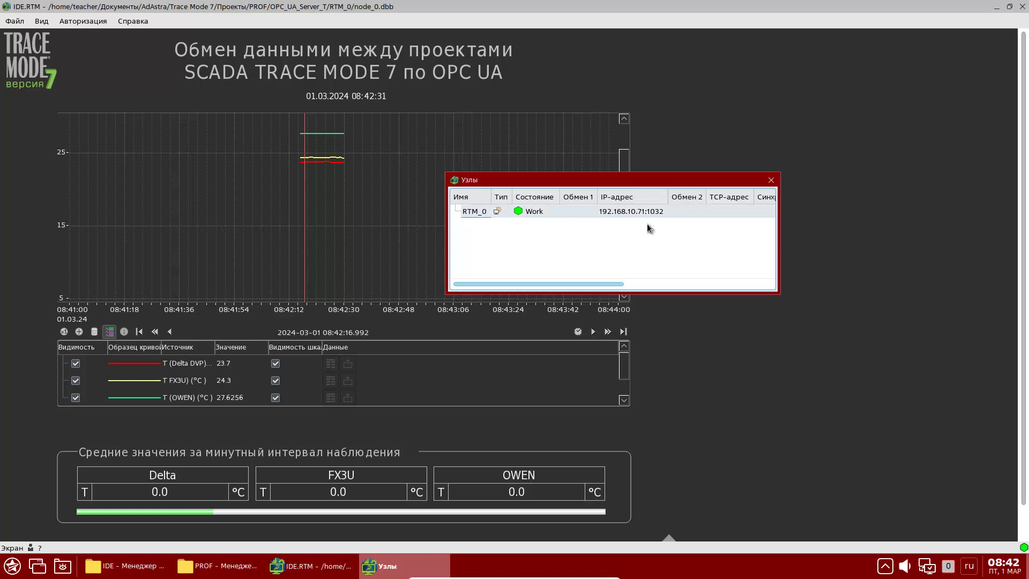
click(771, 180)
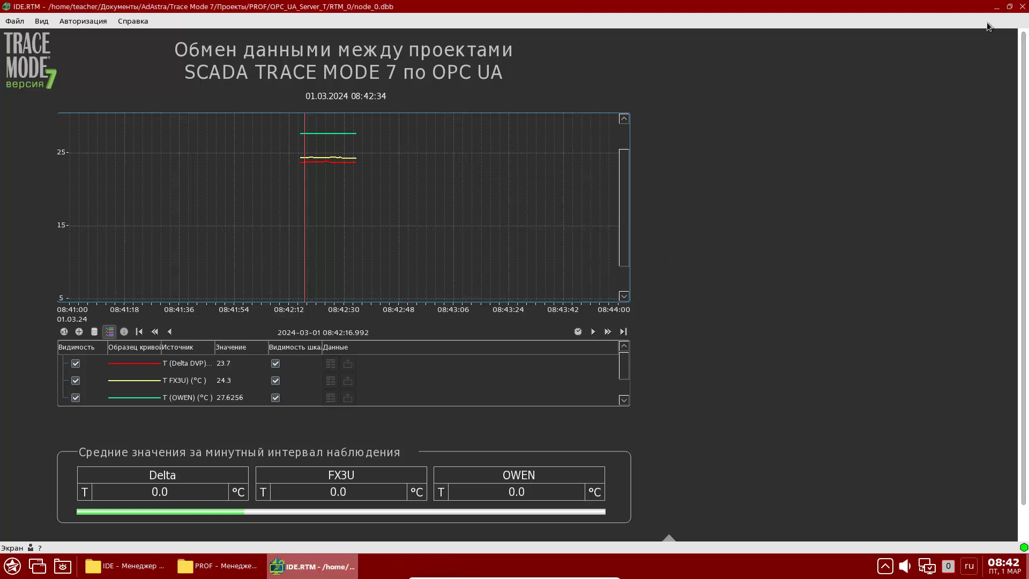
Step: Restore down the runtime window, switch to File Explorer and select opcs.cnf in the exported RTM_0 folder of OPC_UA_Server_T
click(1010, 8)
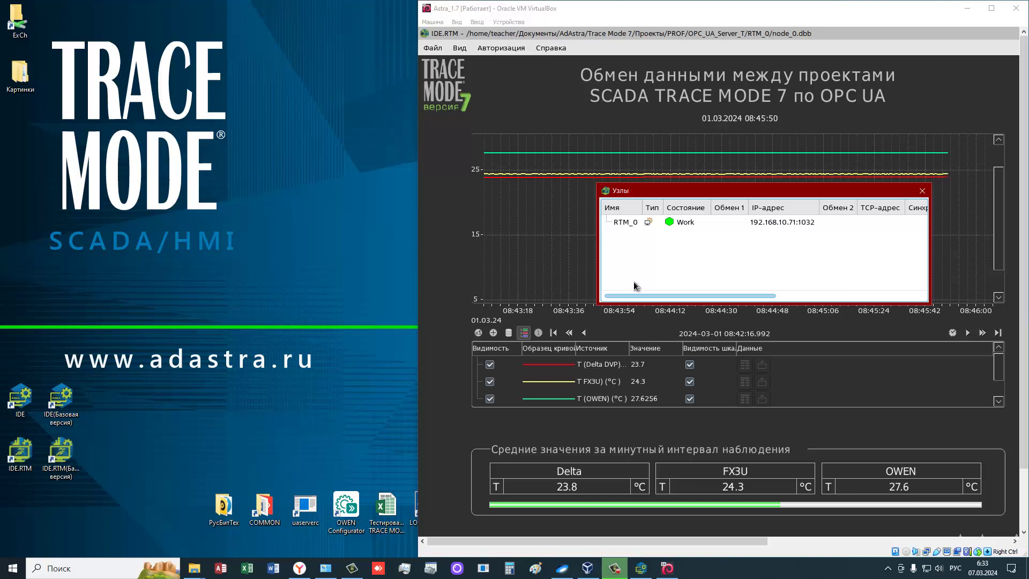
click(194, 568)
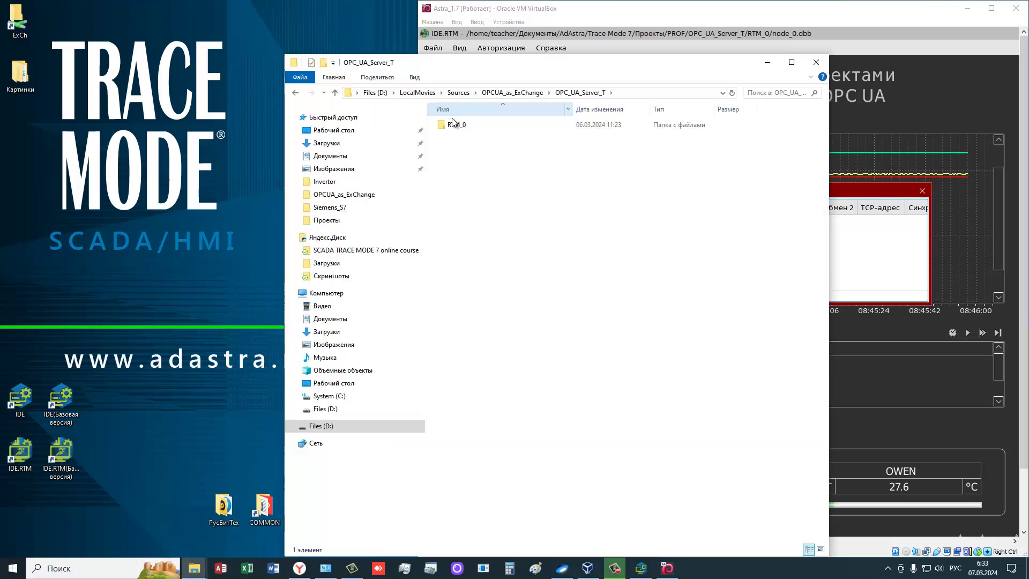
click(467, 159)
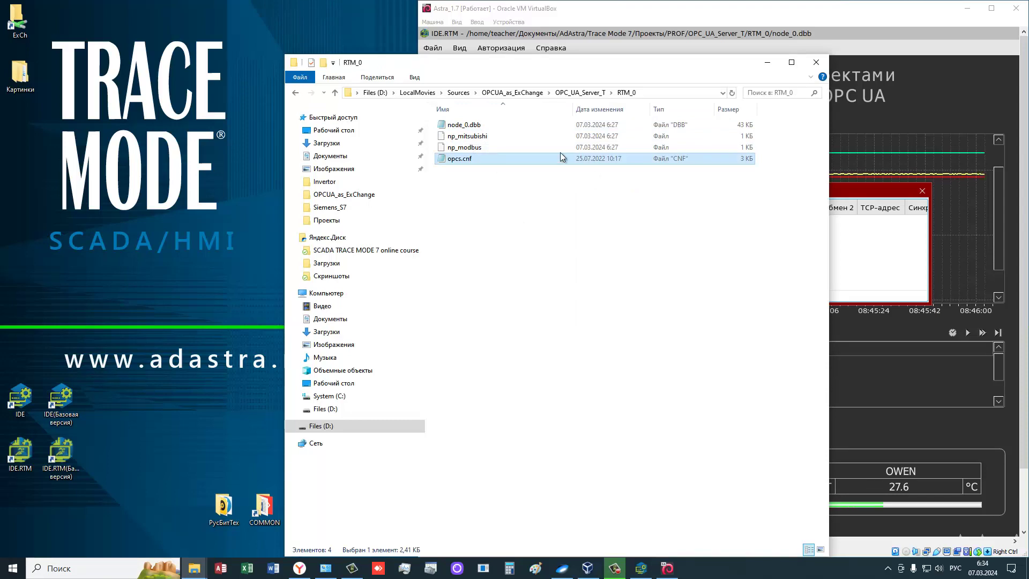
Step: Open opcs.cnf in Notepad, enlarge its window and highlight the TcpPort value in the NetworkLayer section
double_click(472, 159)
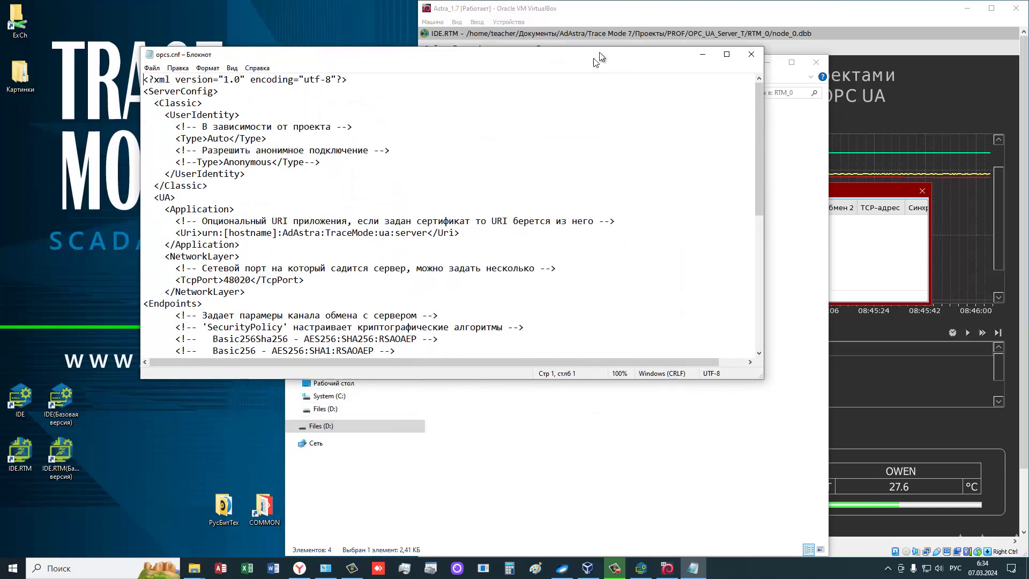
drag(599, 52, 568, 34)
drag(519, 357, 528, 483)
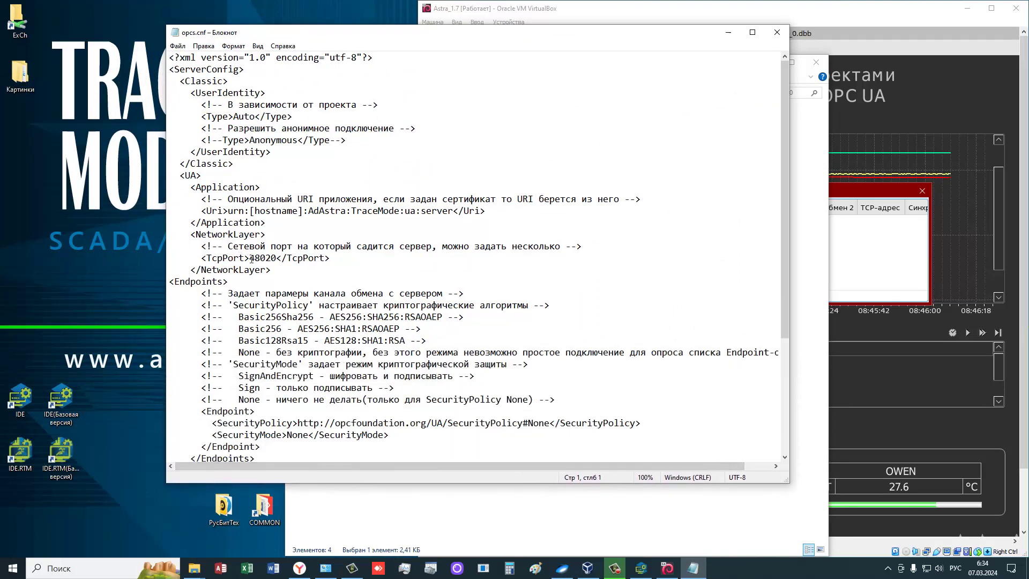
drag(249, 258, 277, 258)
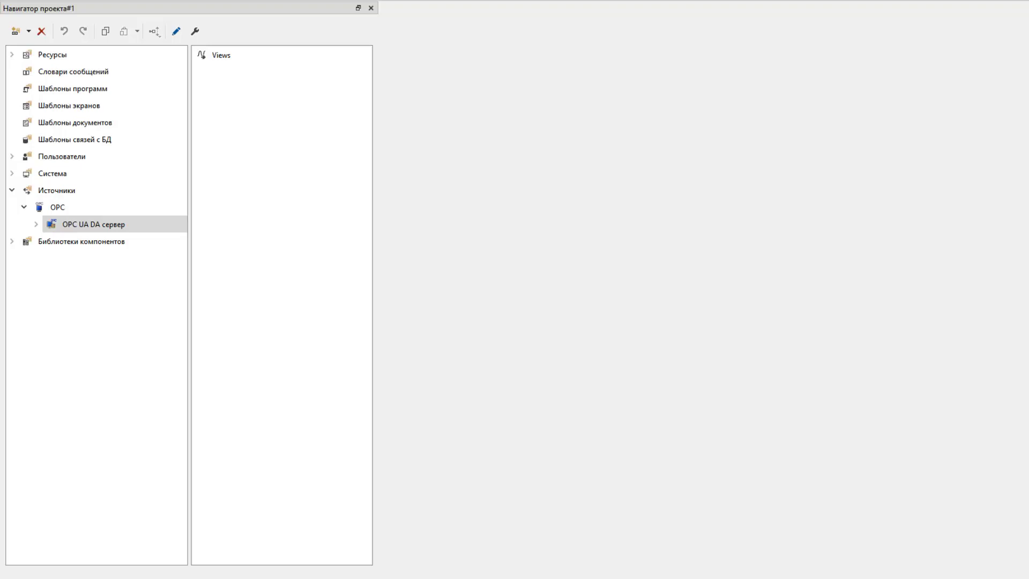
Step: In the TRACE MODE 7 project OPC_UA_Client_T, open OPC UA DA сервер for editing and browse the server at its configured URL
right_click(129, 224)
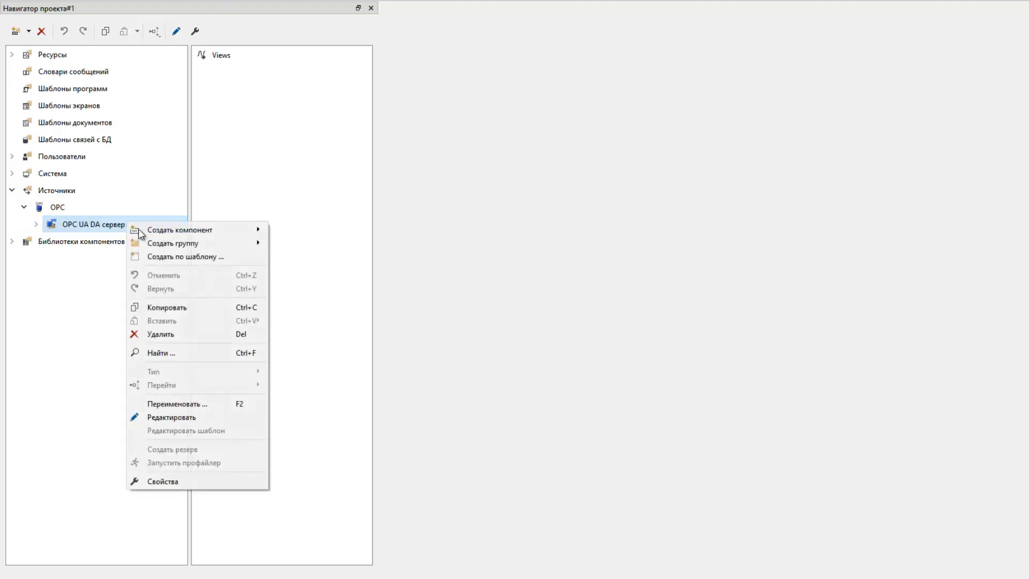
click(207, 418)
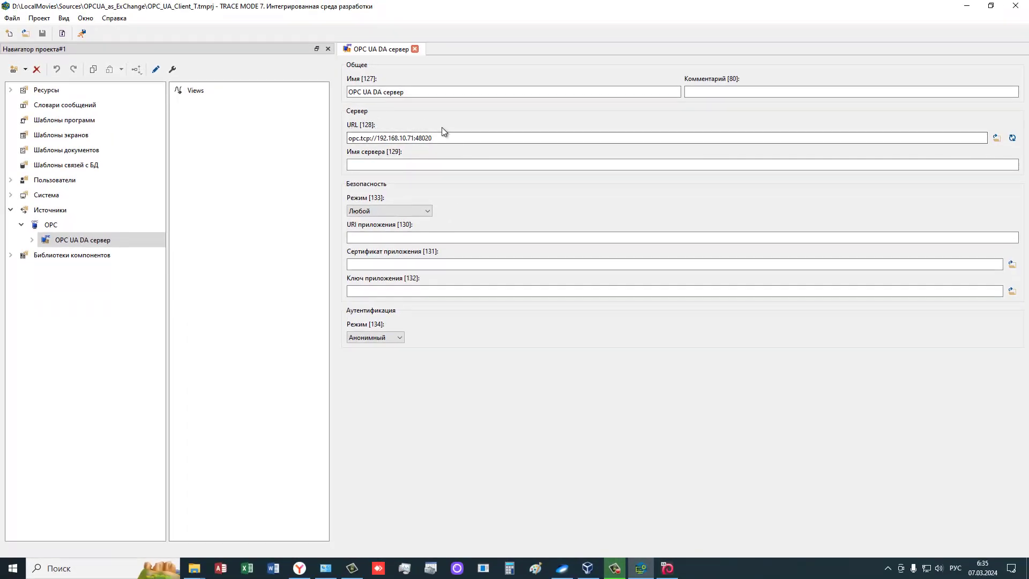
click(997, 138)
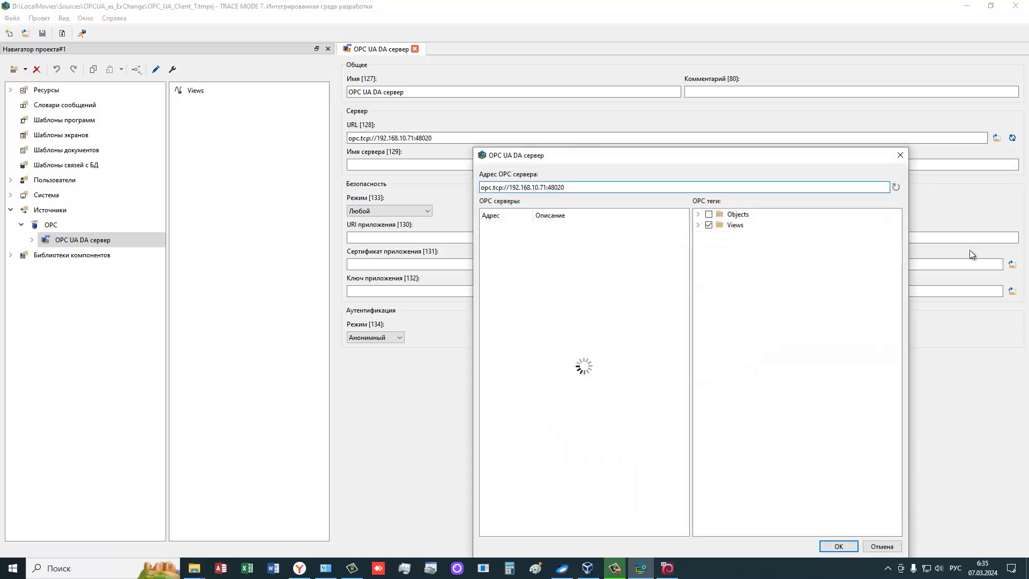
drag(763, 161, 725, 35)
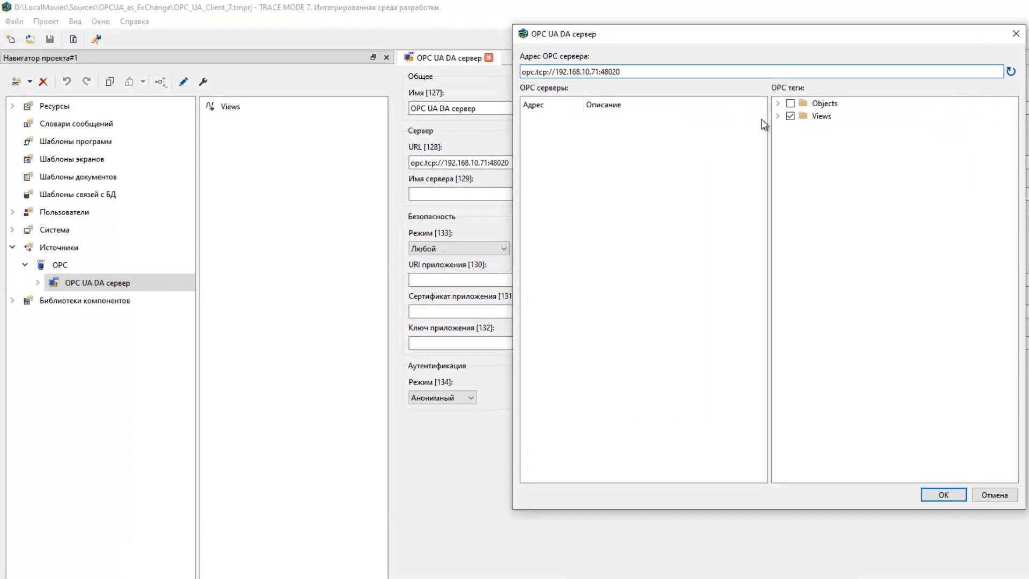
Step: Examine the server's available tags under Views, RTM_0 in the Температуры and CALL RT_Statistics folders, and close the browsing dialog
click(778, 116)
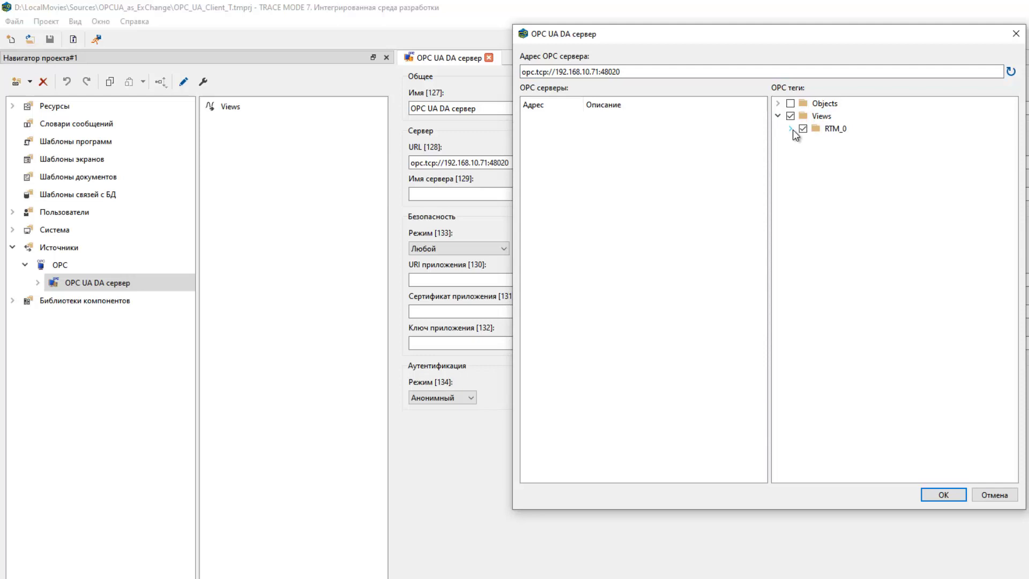
click(791, 129)
click(803, 154)
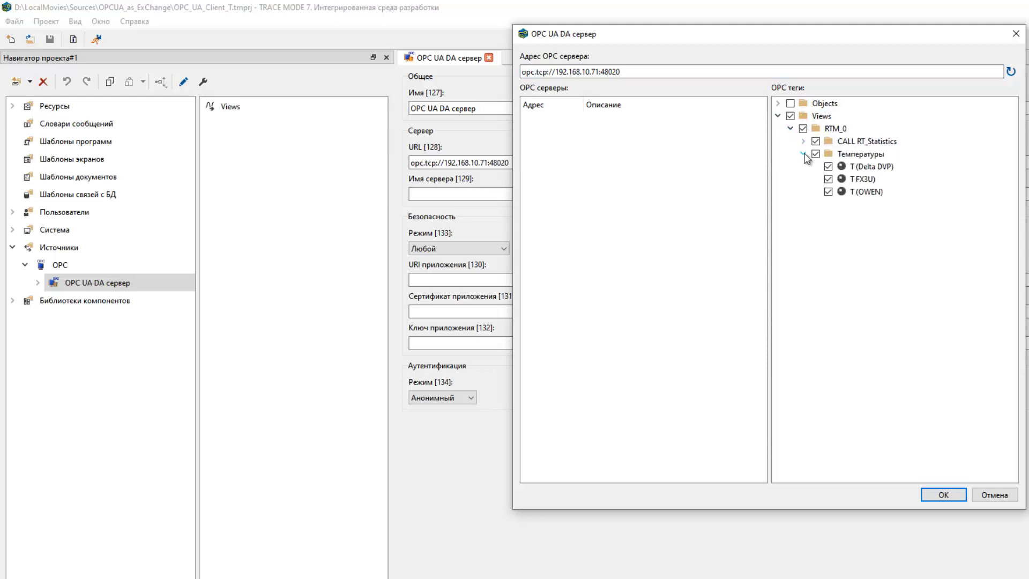
click(803, 141)
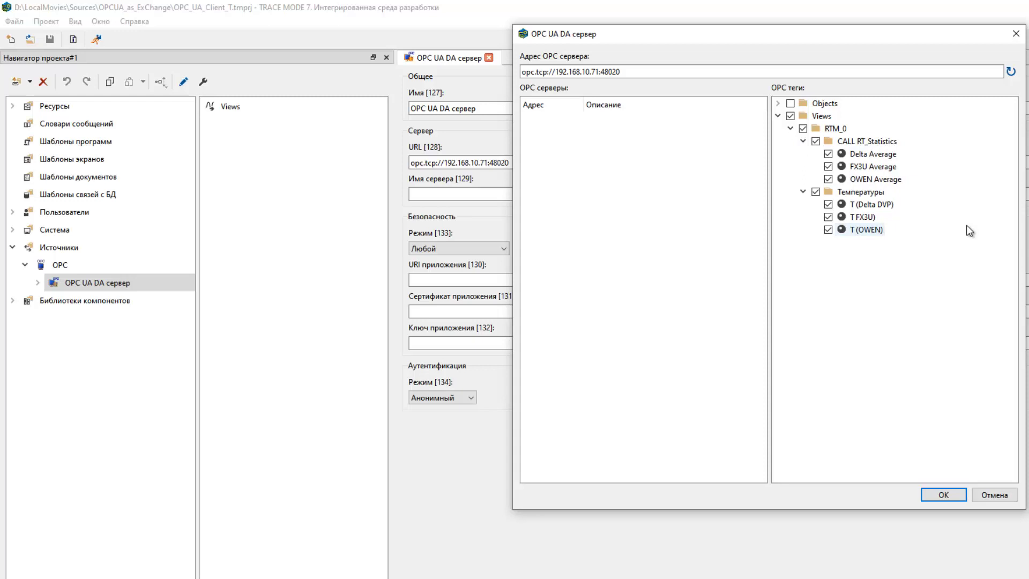
click(994, 494)
Step: Expand OPC UA DA сервер in the project navigator and examine the source tags of RTM_0's CALL RT_Statistics and Температуры groups
click(36, 285)
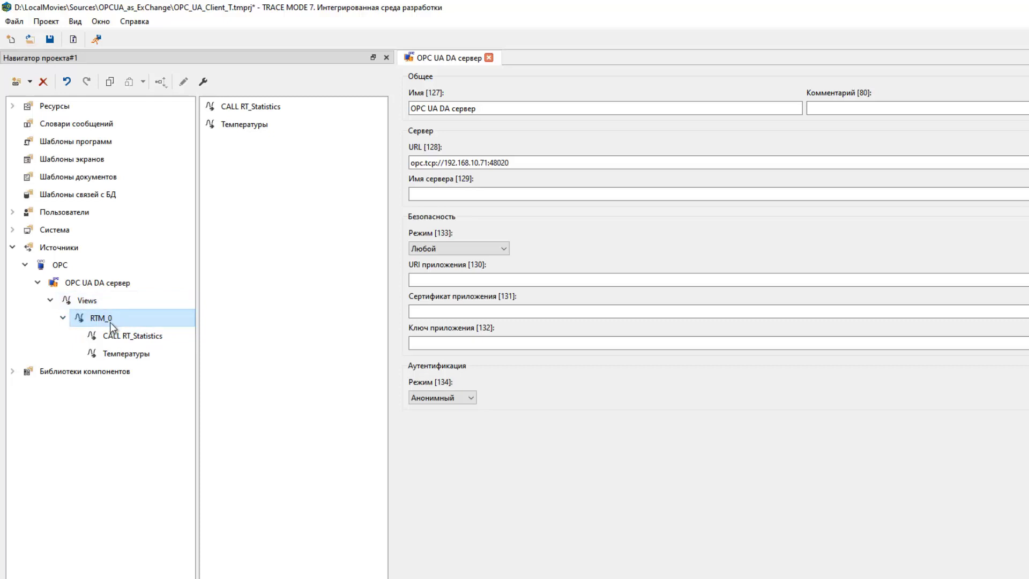
click(130, 337)
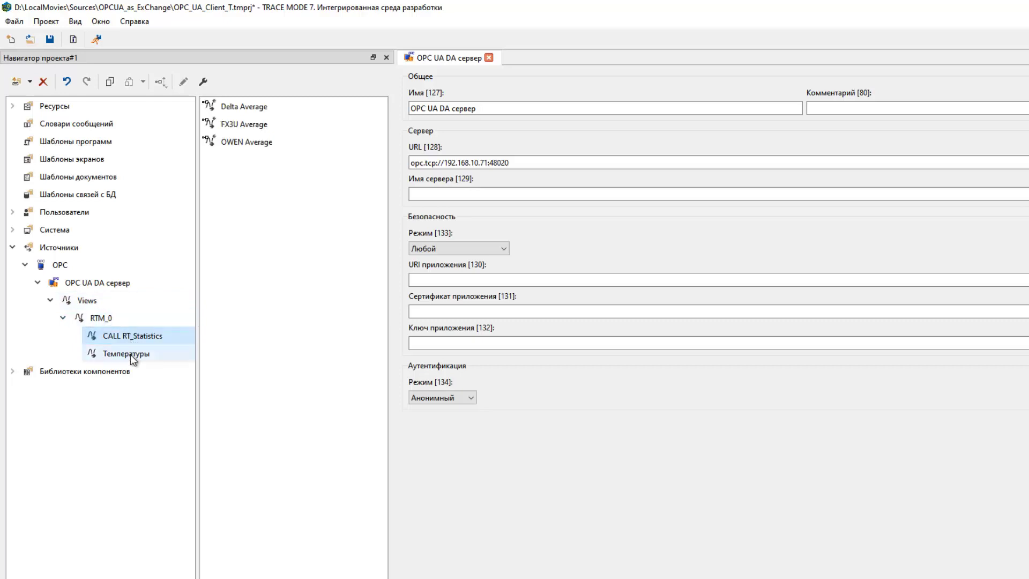
click(130, 355)
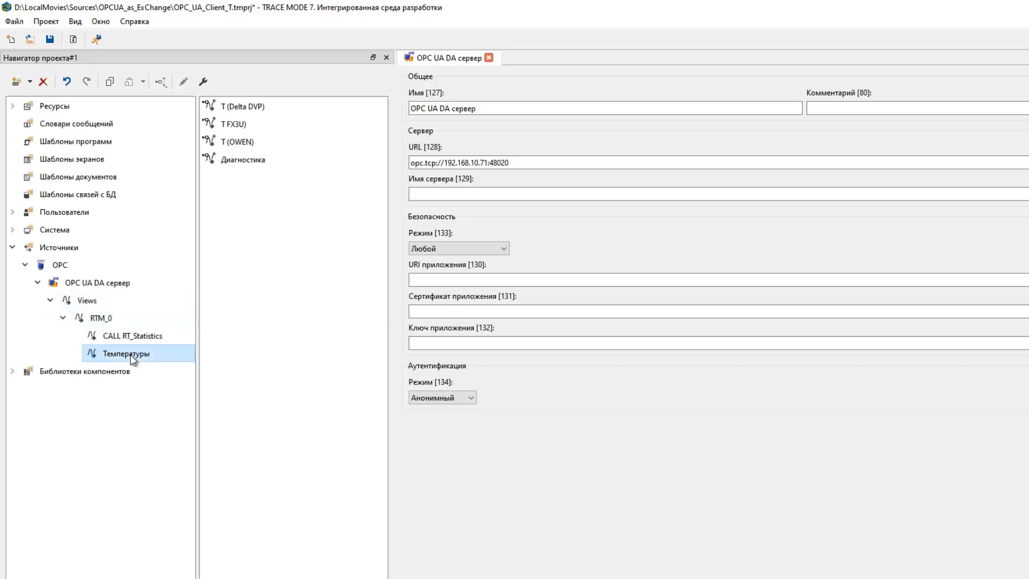
click(143, 338)
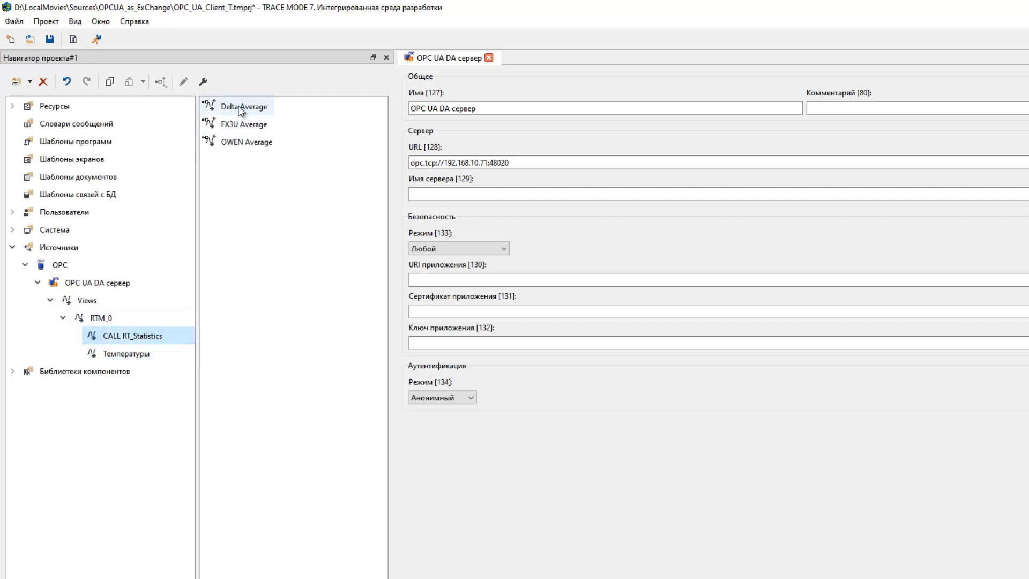